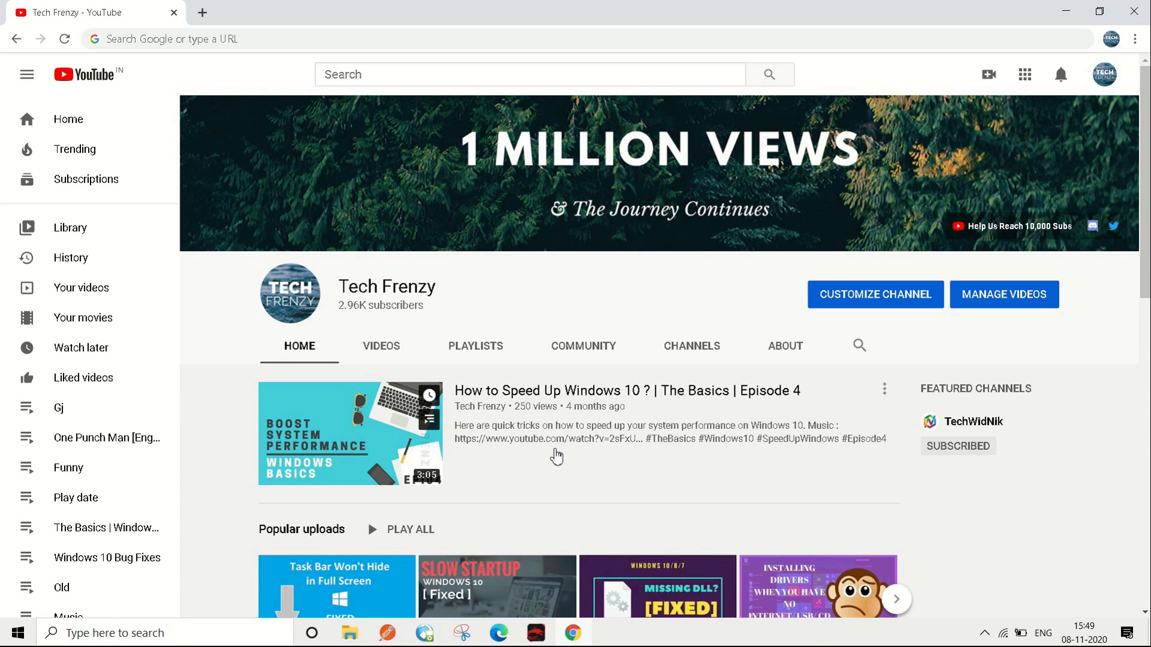
# Search for cmd and bring up the Command Prompt result's launch options.
pyautogui.click(196, 634)
pyautogui.write('cmd')
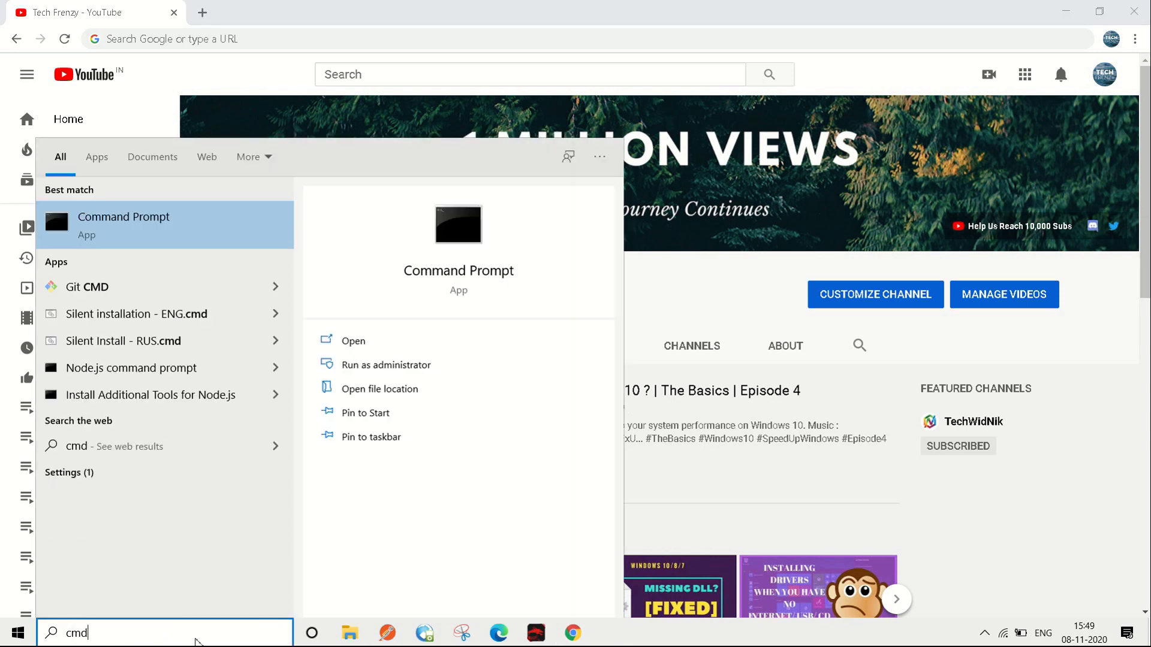
pyautogui.rightClick(157, 232)
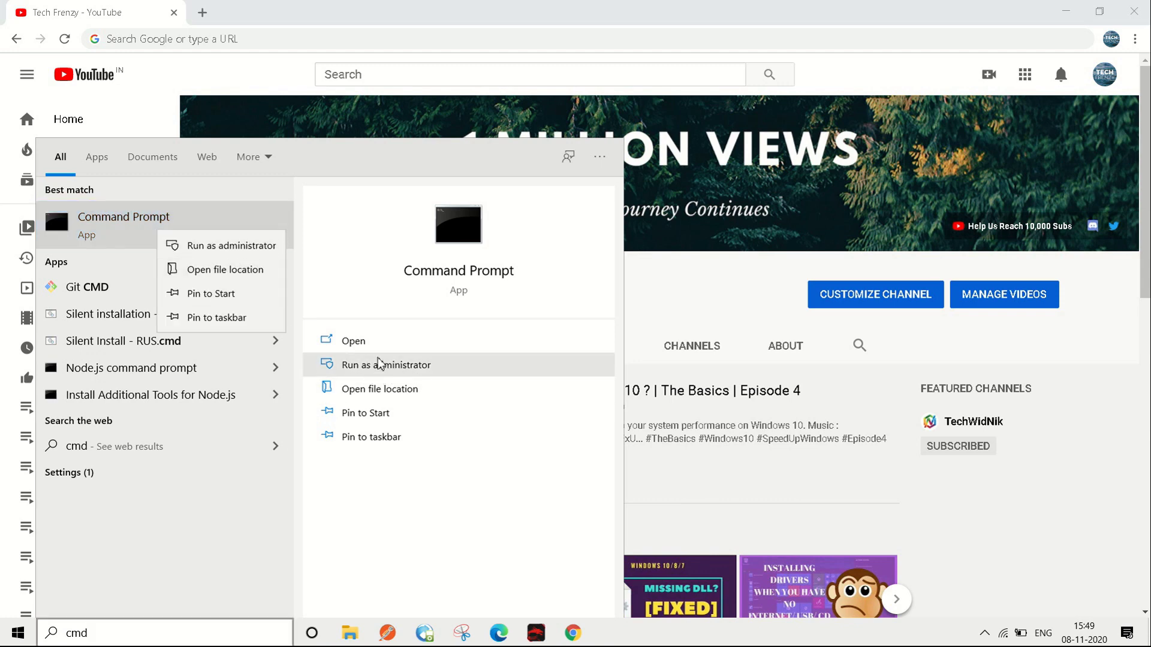
# Start an admin Command Prompt and run dism /online /cleanup-image /restorehealth to completion.
pyautogui.click(226, 246)
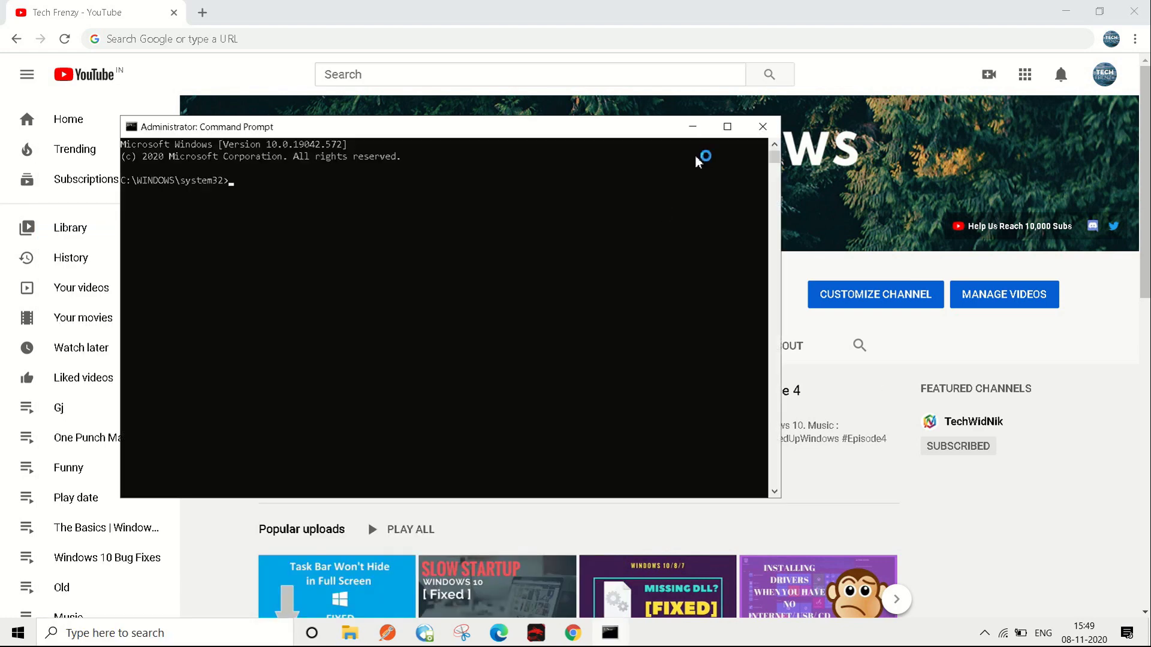
pyautogui.moveTo(583, 134); pyautogui.dragTo(681, 151)
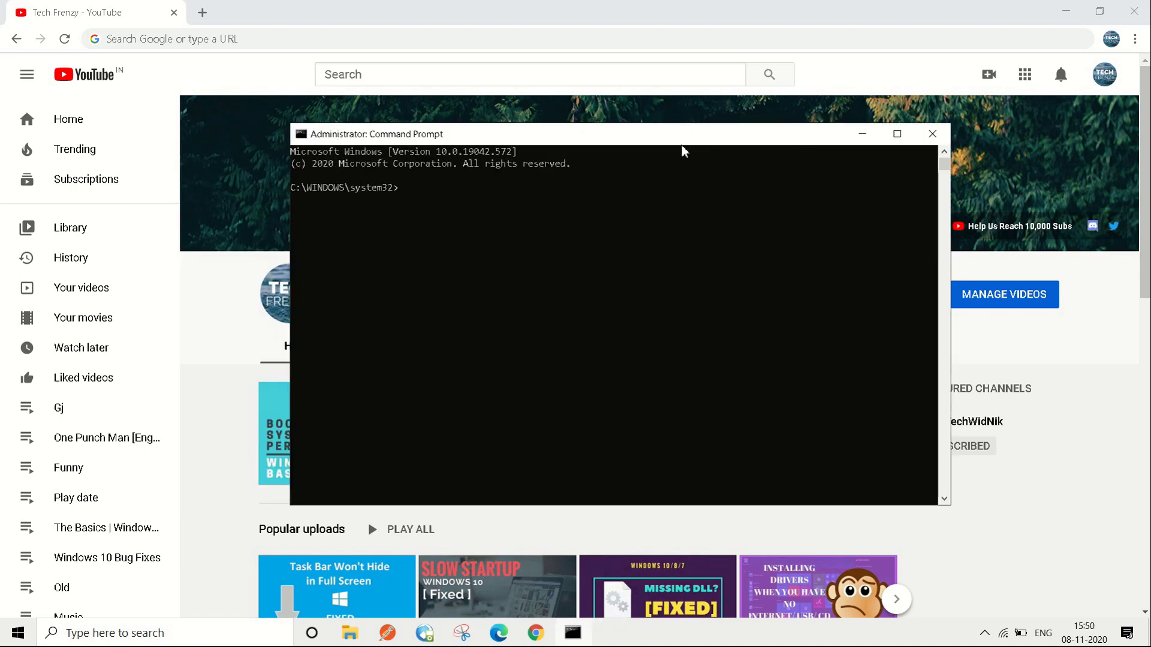
pyautogui.write('dism /online /cleanup-image /restorehealth')
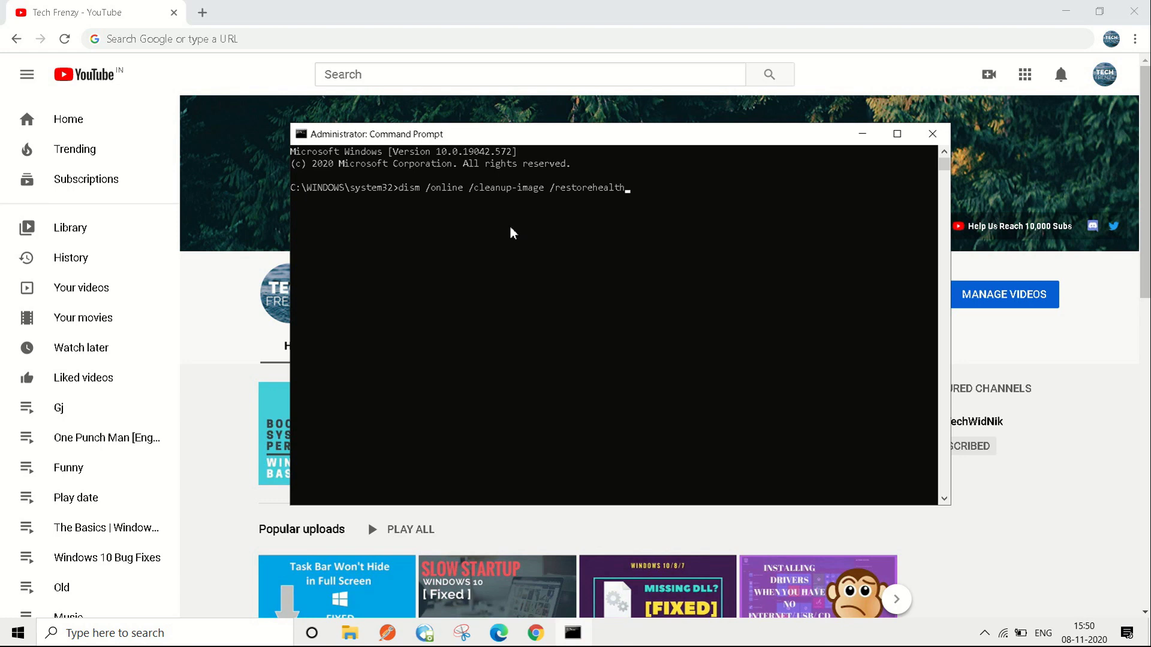
pyautogui.press('Return')
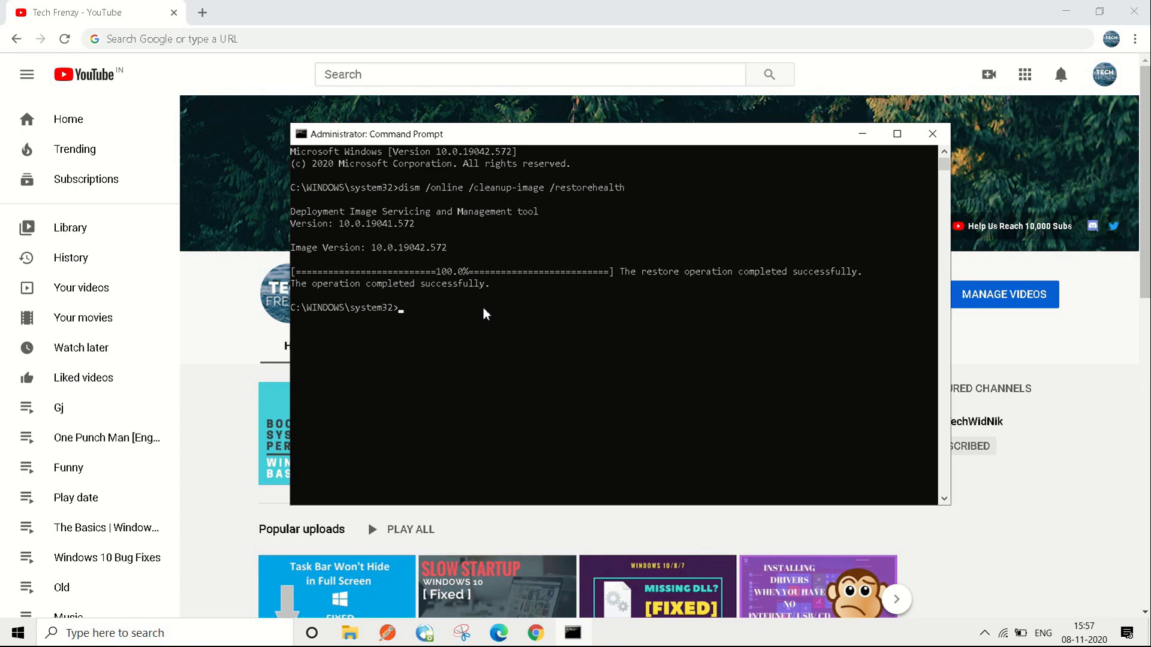
pyautogui.write('sf')
pyautogui.write('c /s')
pyautogui.write('cannow')
# Run sfc /scannow and let verification reach 100% with no integrity violations.
pyautogui.press('Return')
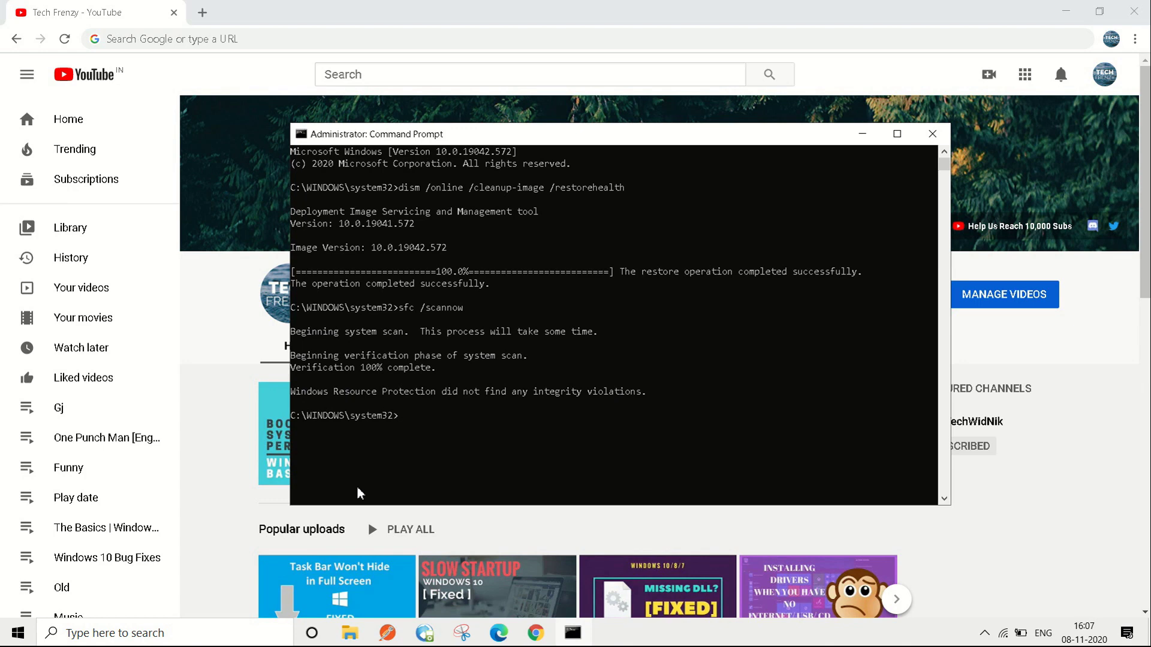
# Search for 'recover' and open Recovery options in Settings.
pyautogui.click(217, 633)
pyautogui.write('recov')
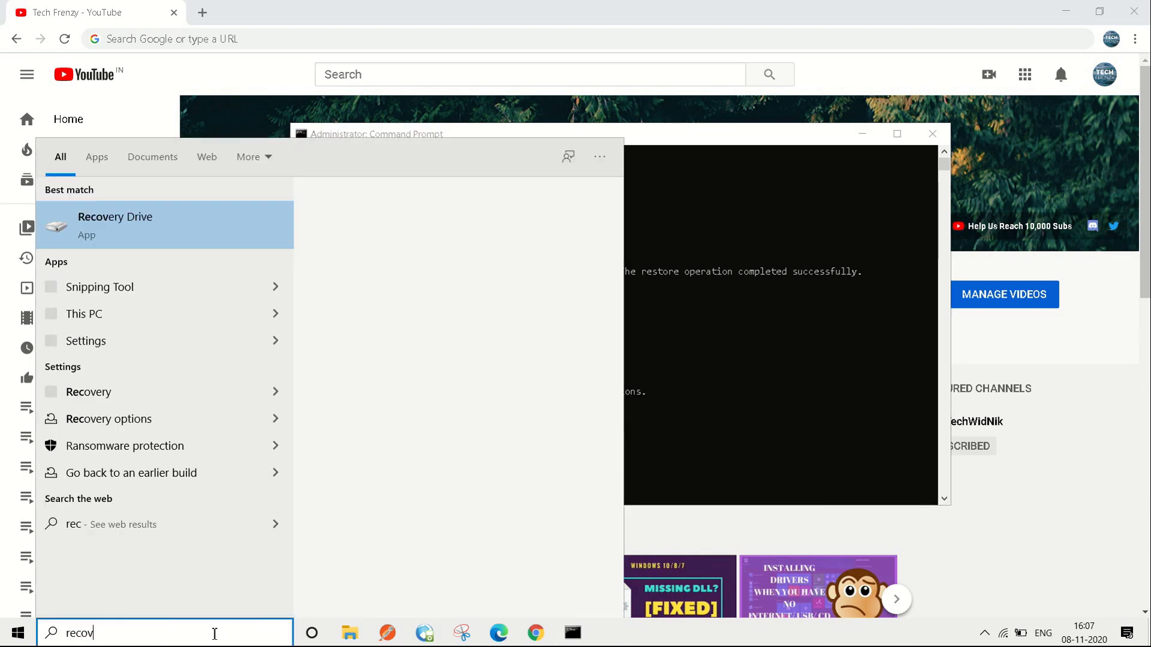
pyautogui.write('er')
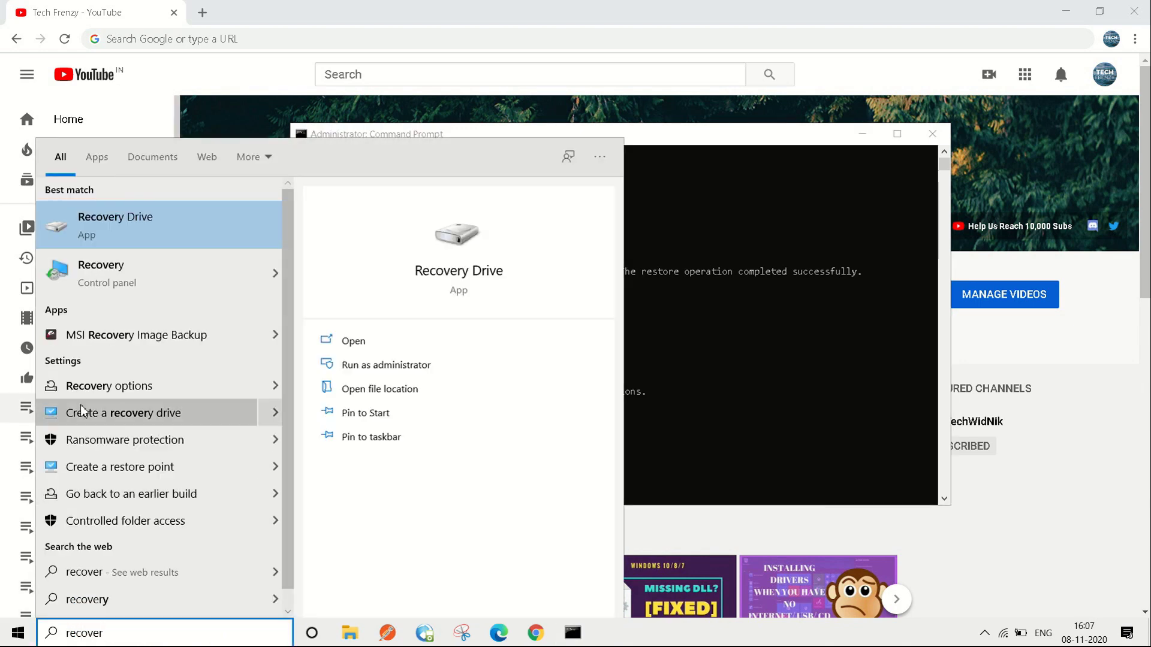
pyautogui.click(118, 389)
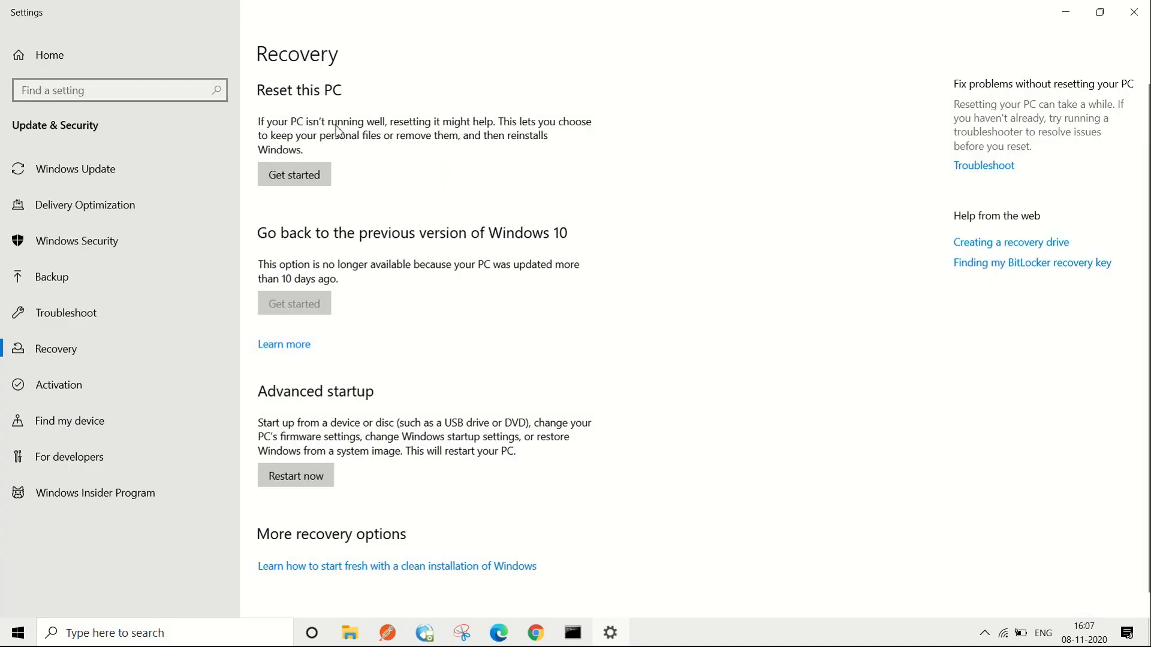
# Open the Reset this PC dialog, then switch back to the YouTube channel in Chrome.
pyautogui.click(307, 184)
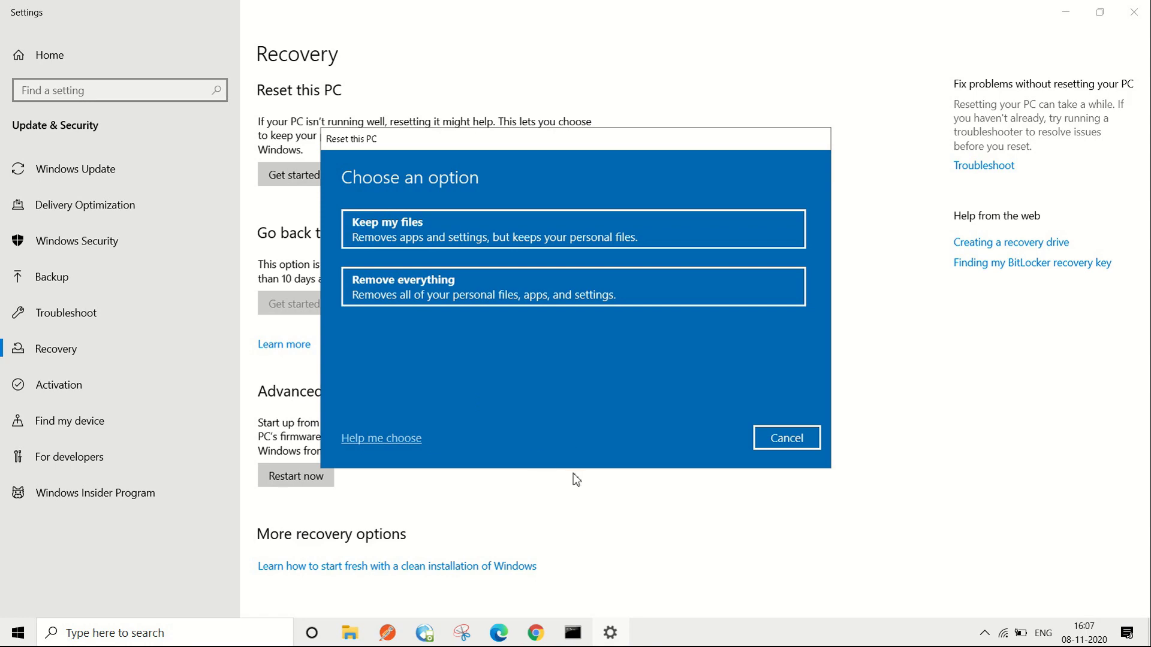
pyautogui.click(536, 633)
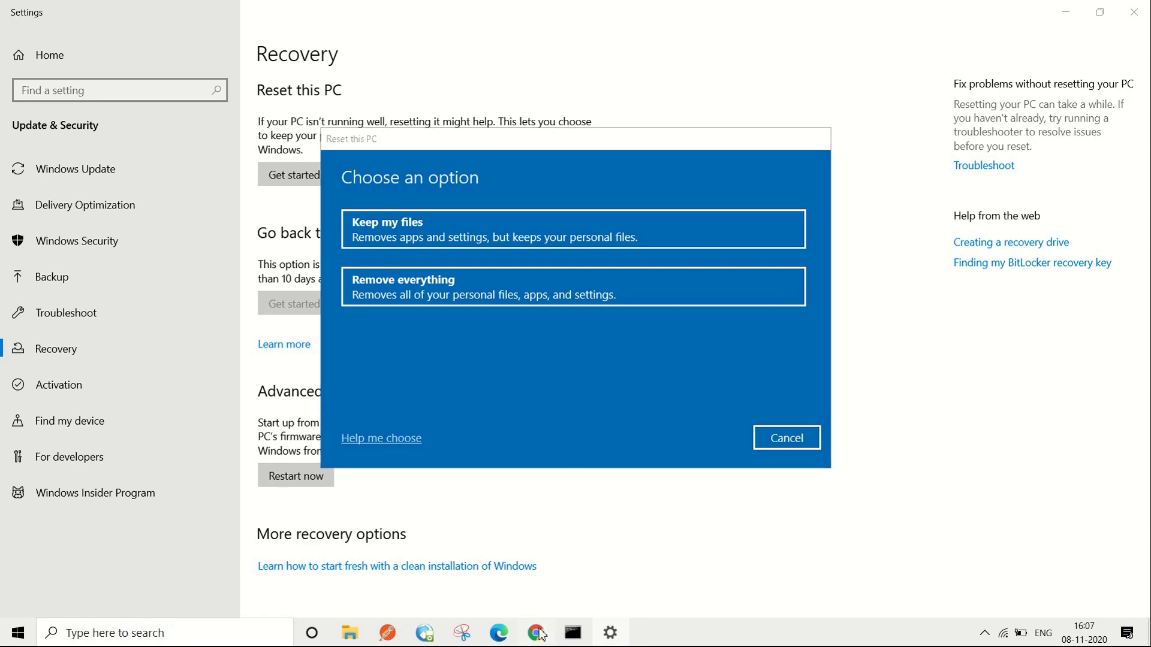